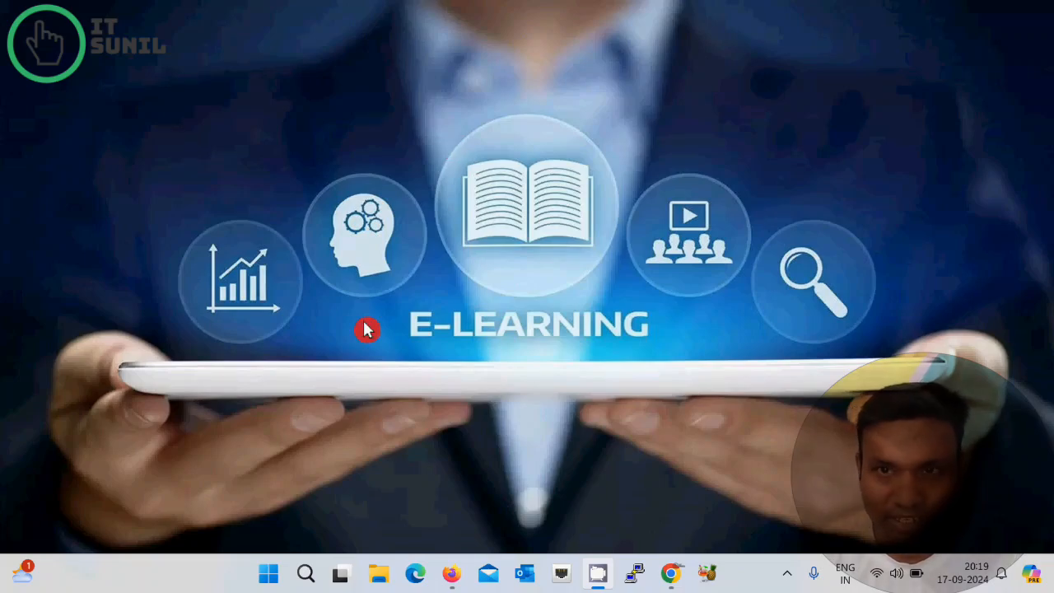
Step: Find Control Panel by searching 'contr' and go to Programs and Features
key("super")
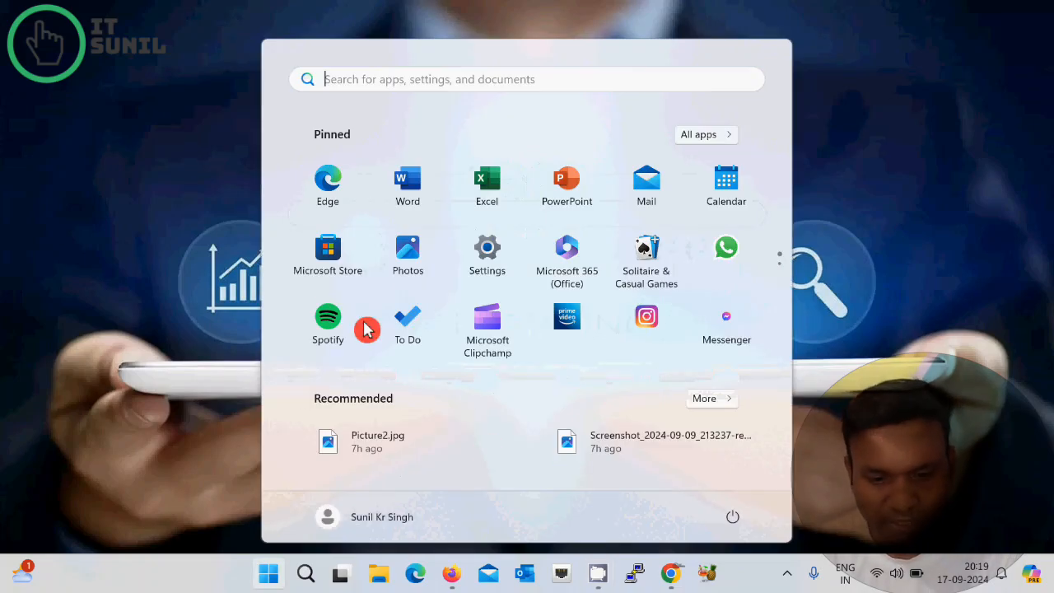
type("contr")
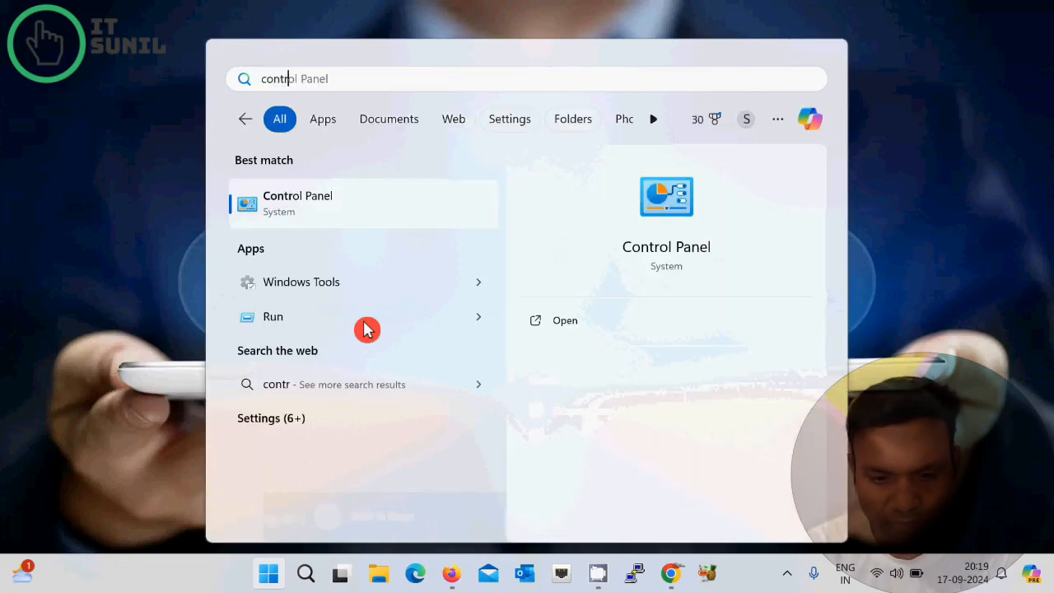
left_click(655, 250)
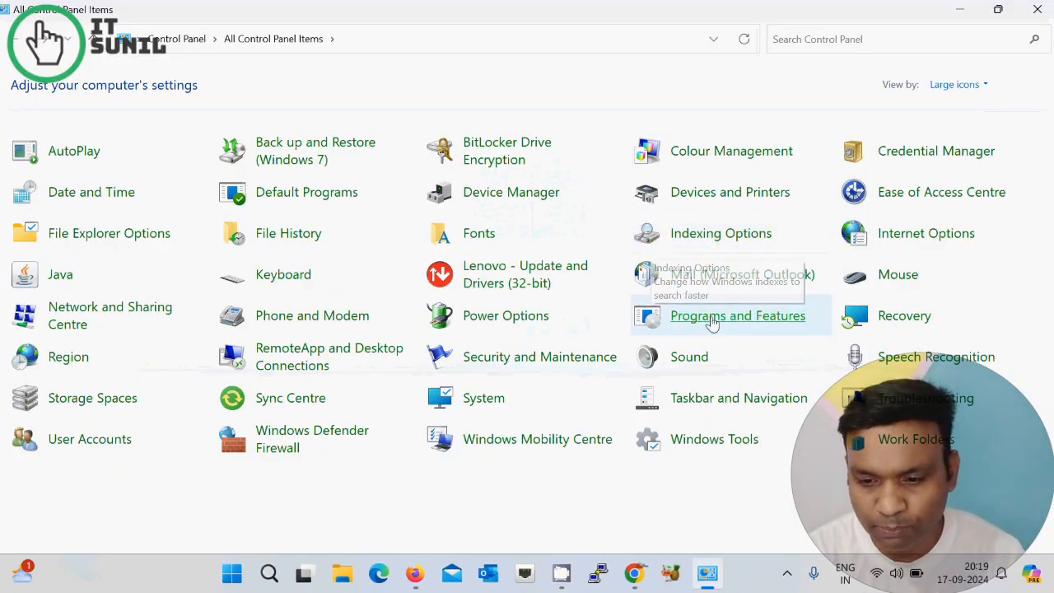
left_click(748, 324)
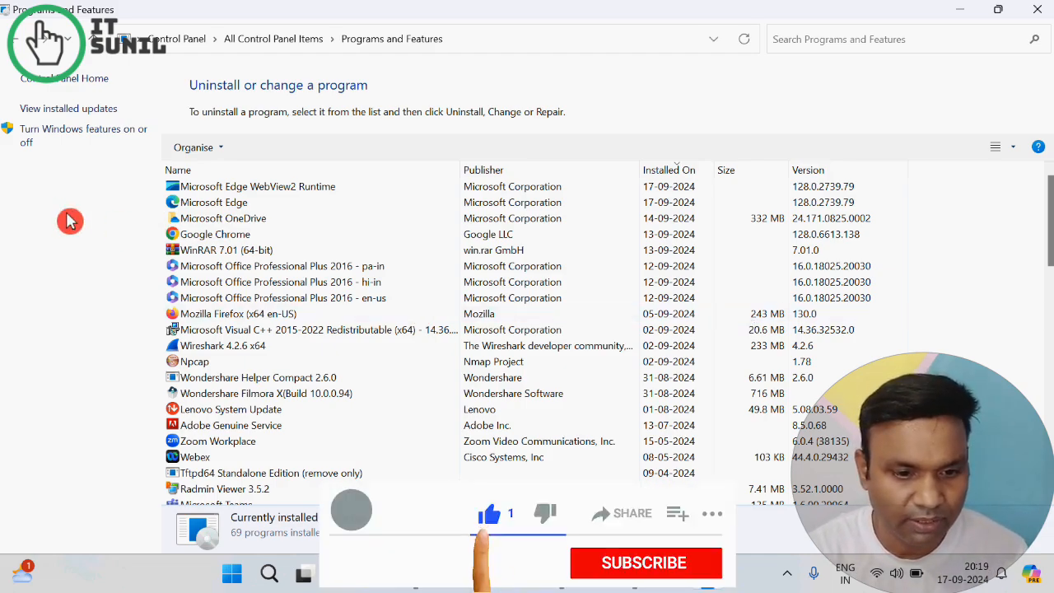
Step: Tick Hyper-V in the Windows Features list and apply the change
left_click(79, 138)
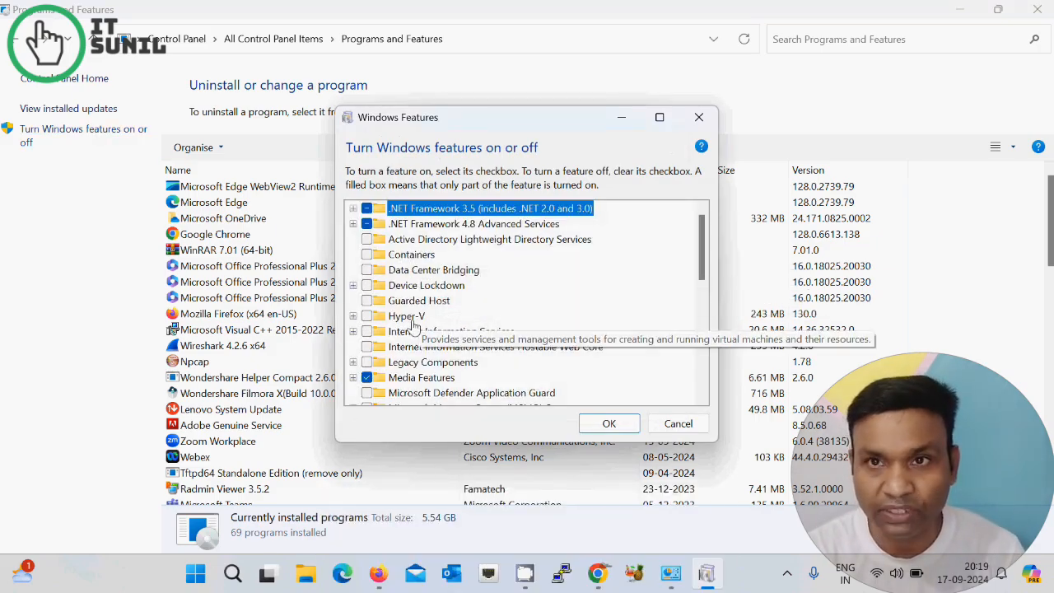
left_click(367, 319)
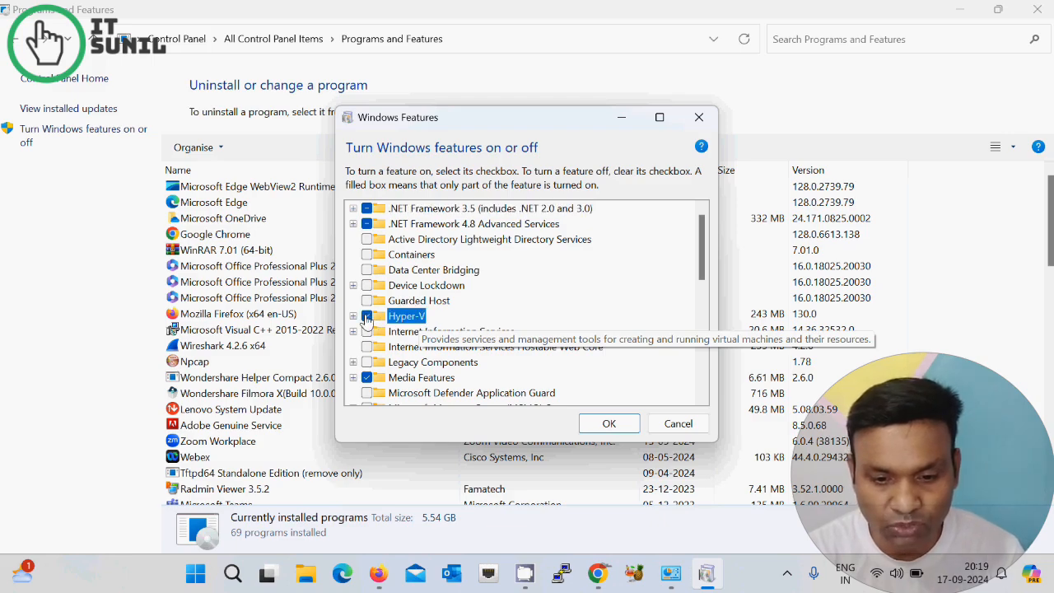
left_click(607, 424)
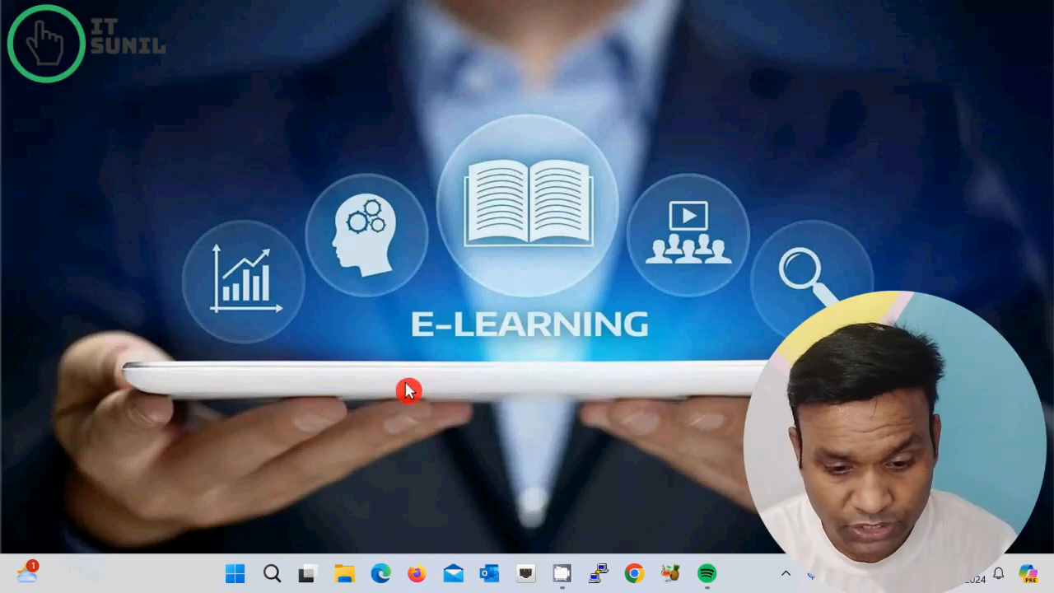
Step: Search 'hype' in the Start menu and launch Hyper-V Manager
left_click(234, 576)
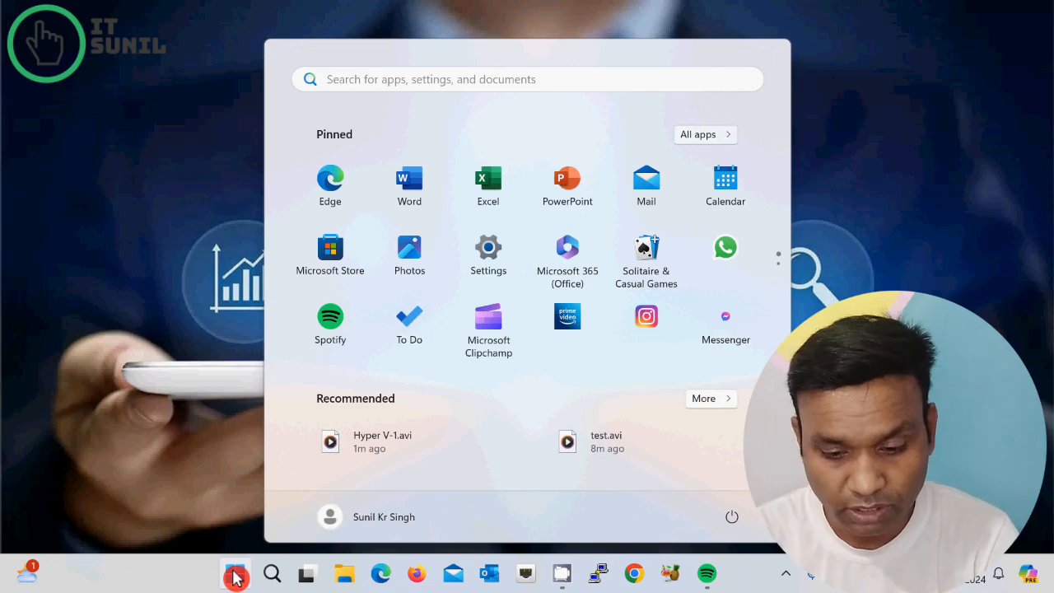
type("hype")
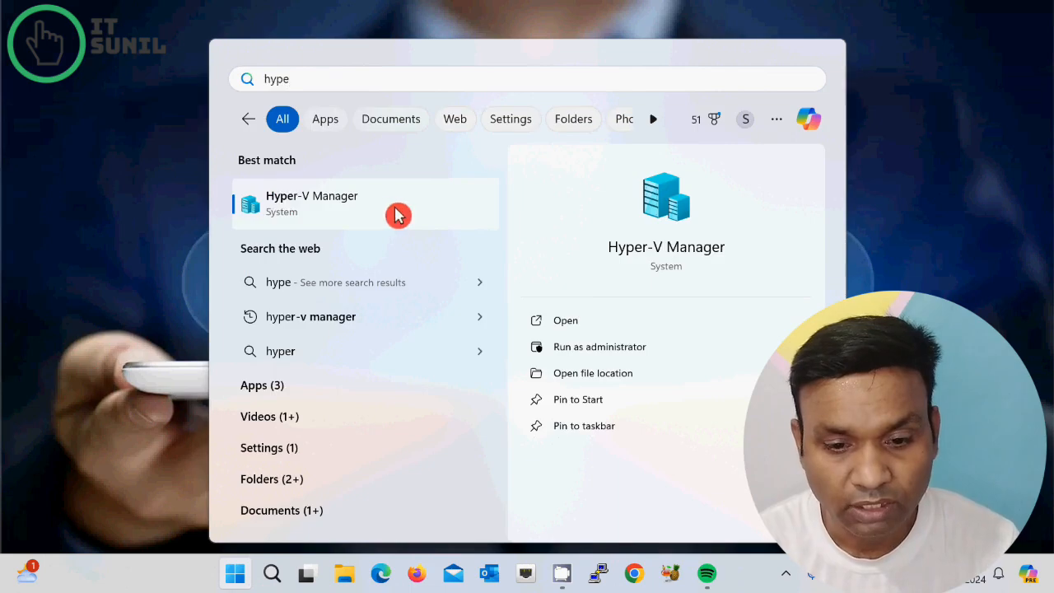
left_click(341, 210)
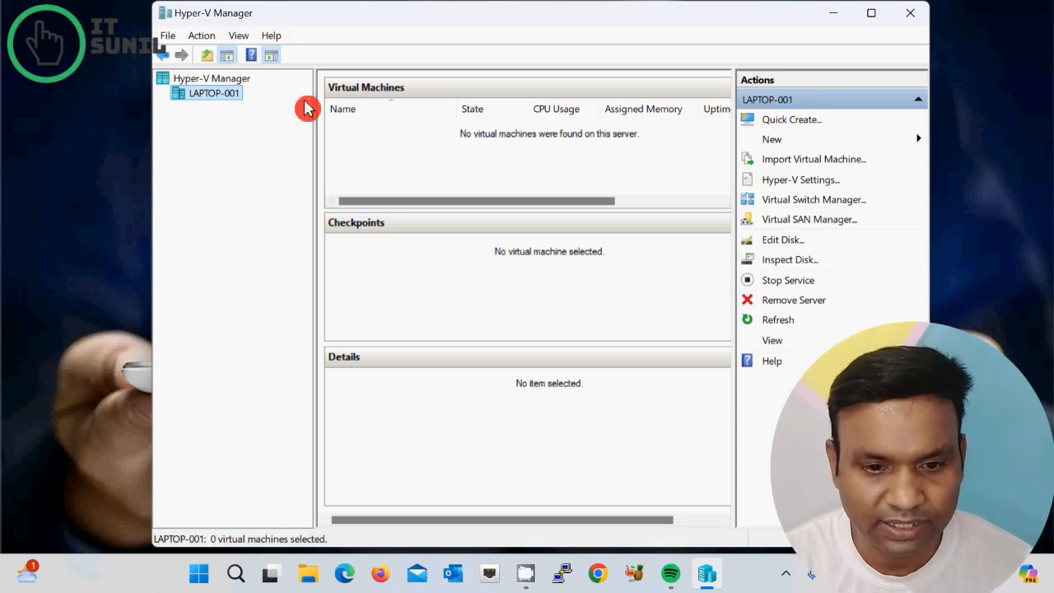
Step: Start a new virtual machine on host LAPTOP-001 and name it 'Zabbix'
right_click(208, 100)
mouse_move(329, 129)
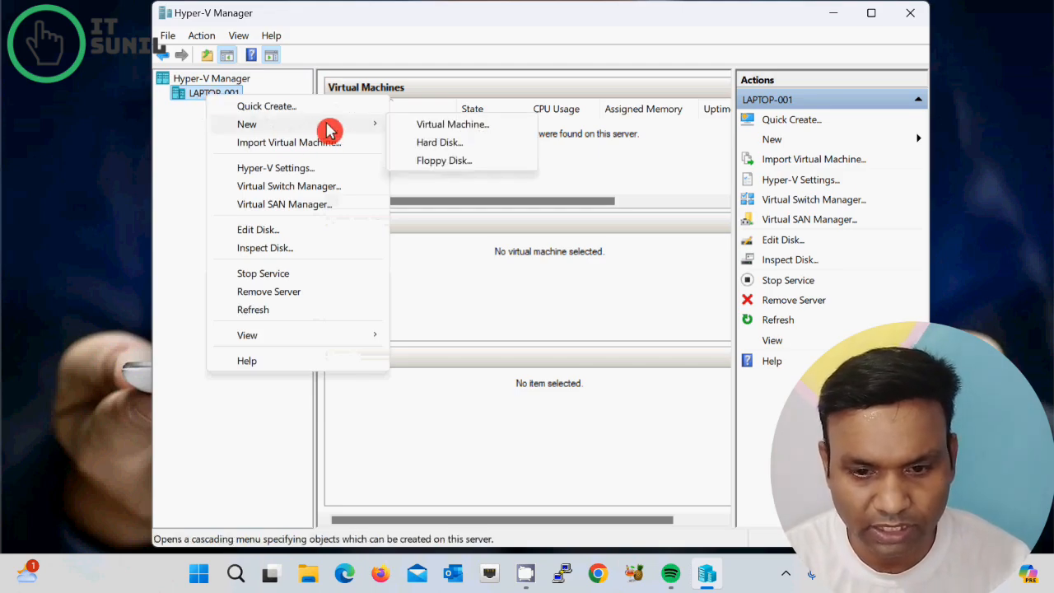
left_click(486, 125)
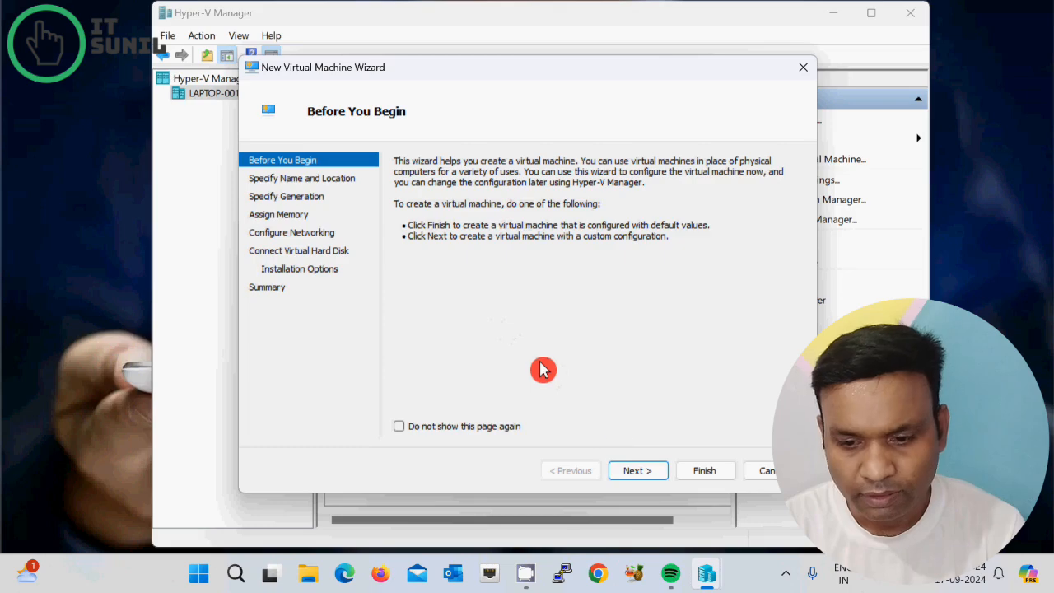
left_click(634, 472)
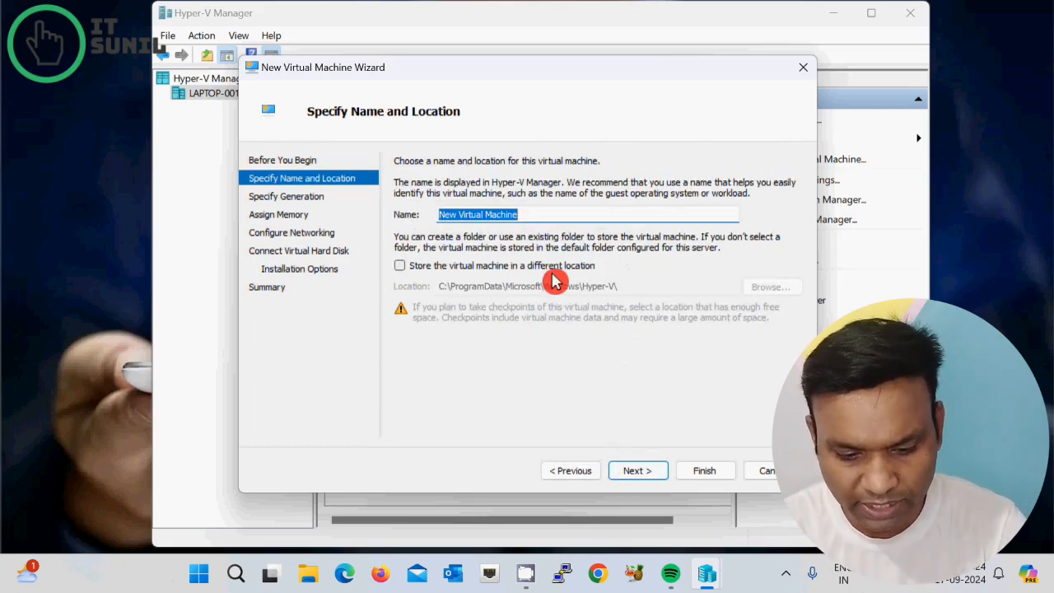
type("Zabbix")
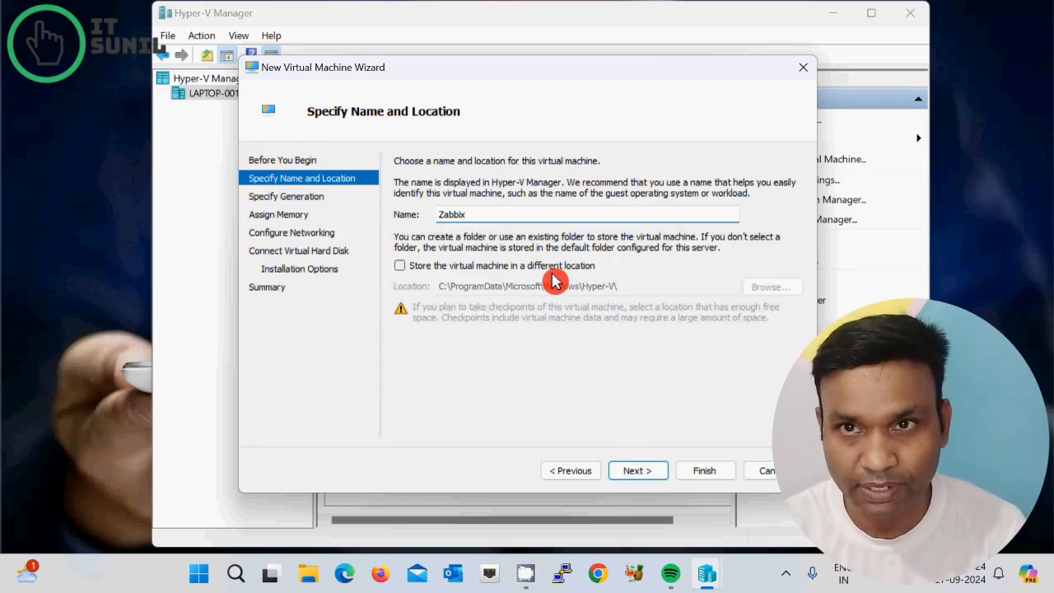
left_click(640, 472)
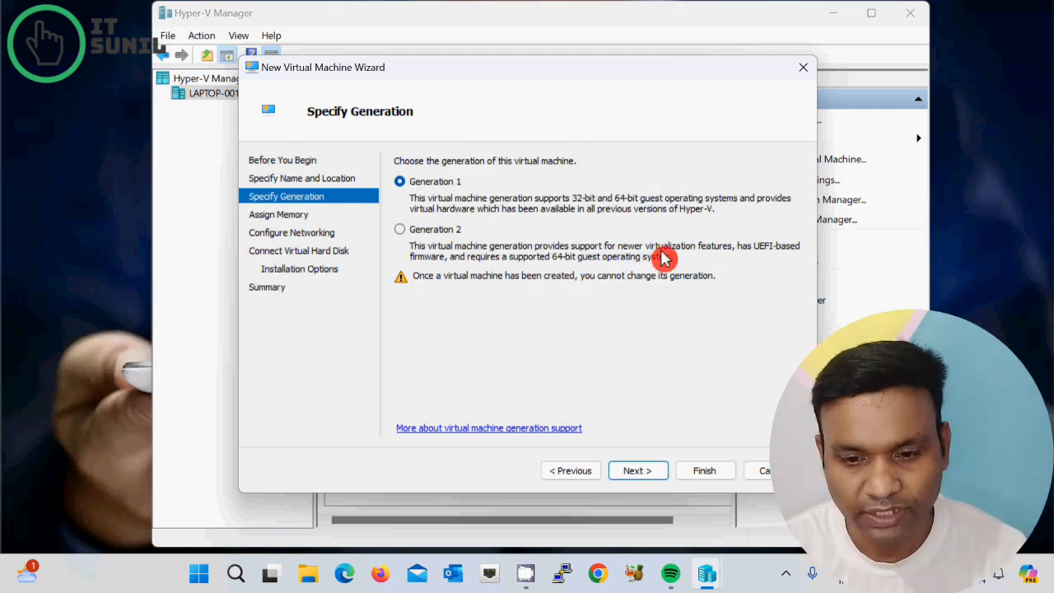
Step: Keep Generation 1 and assign 1024 MB of dynamic startup memory
left_click(631, 471)
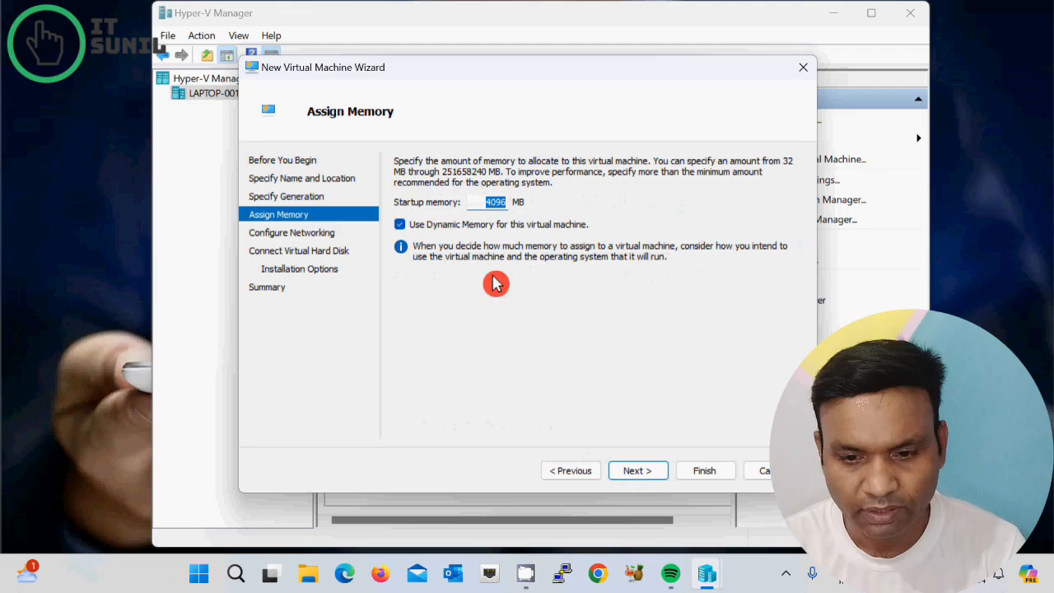
type("1024")
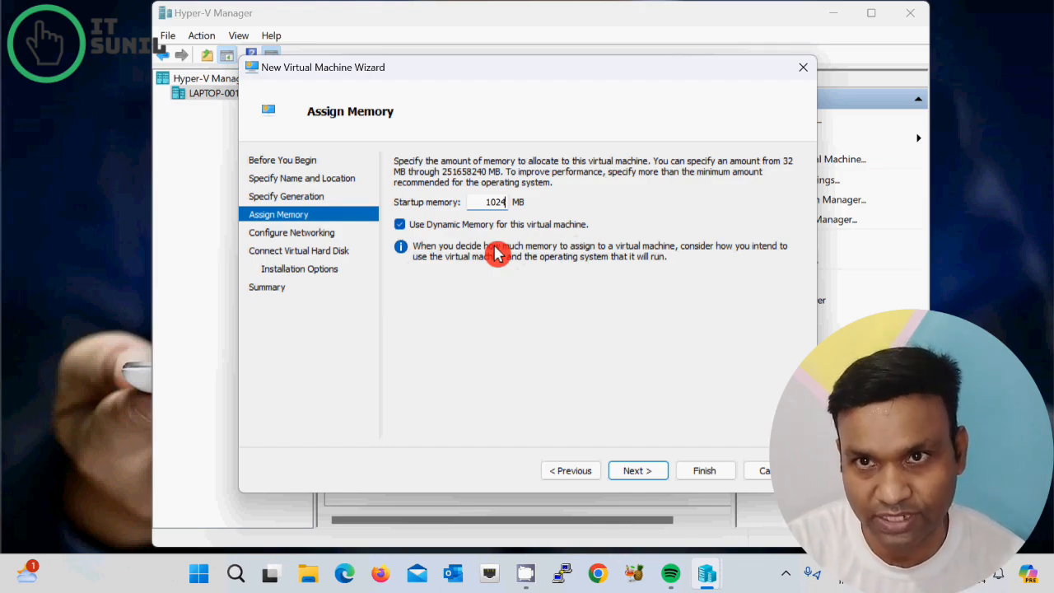
left_click(630, 472)
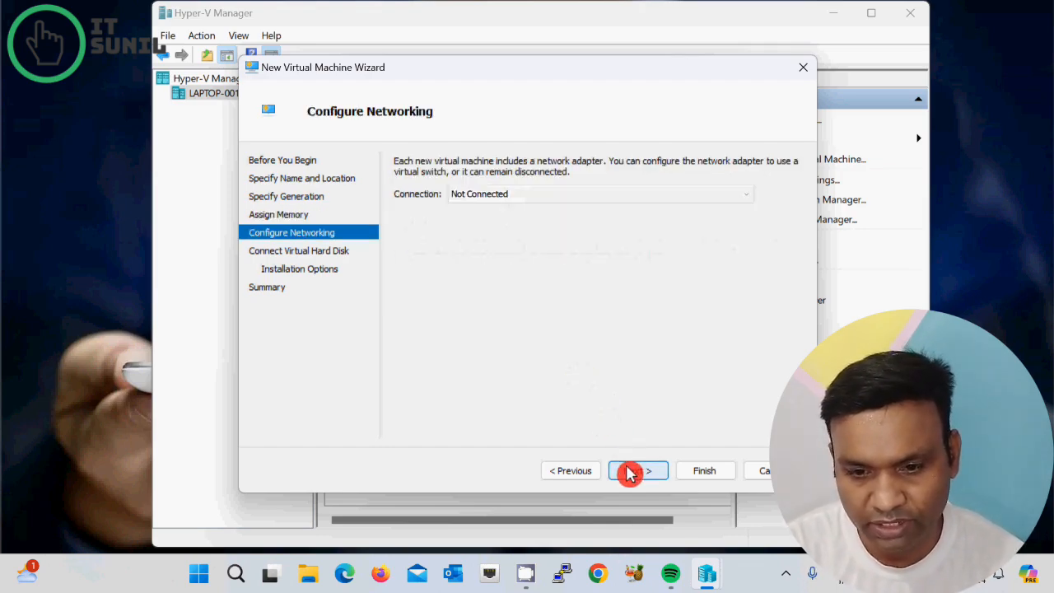
Step: Connect the new machine's network to the Default Switch
left_click(513, 195)
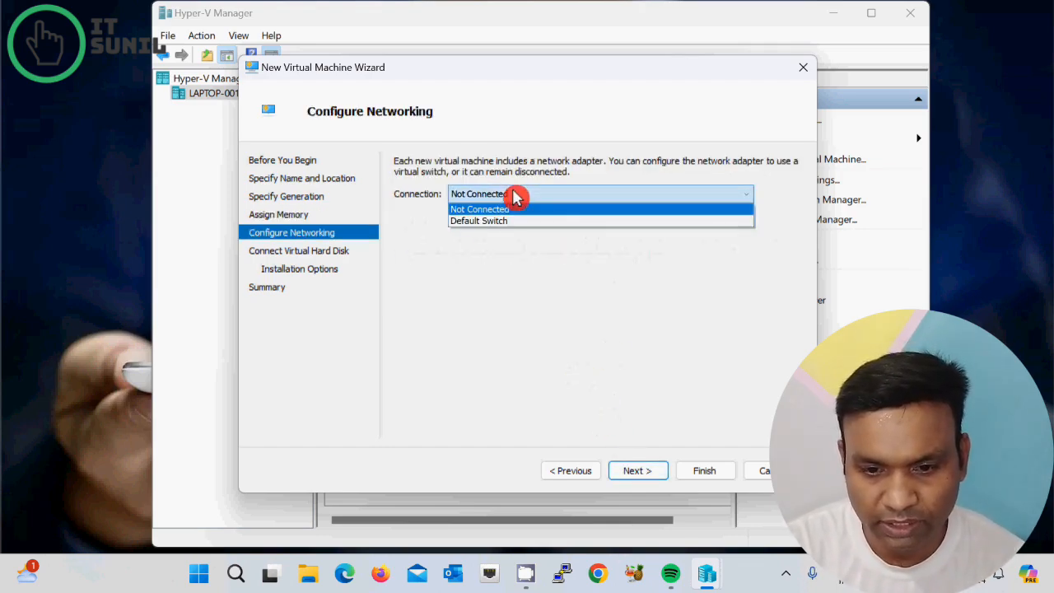
left_click(475, 221)
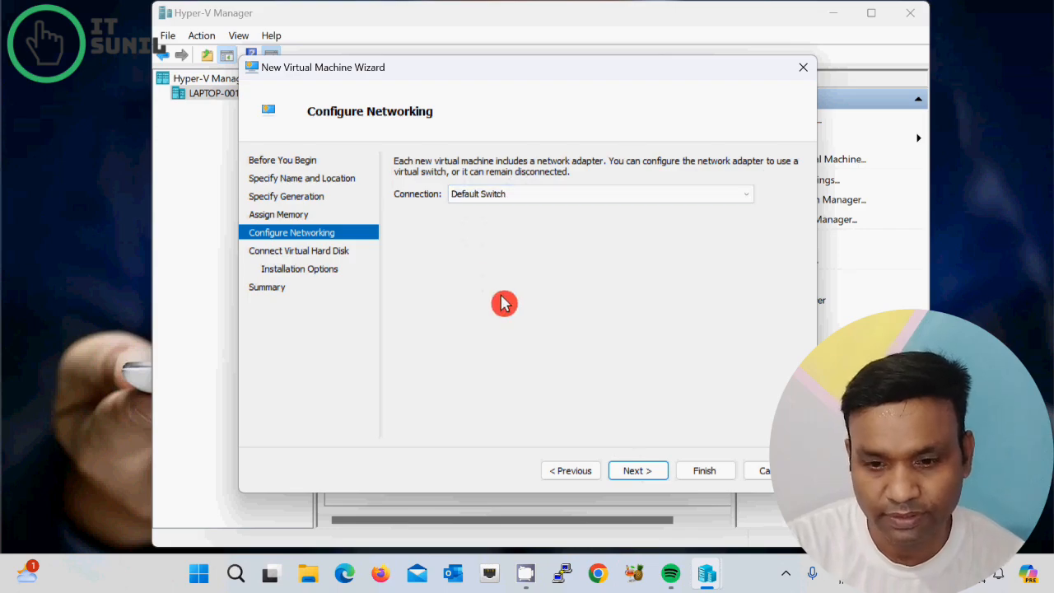
left_click(638, 471)
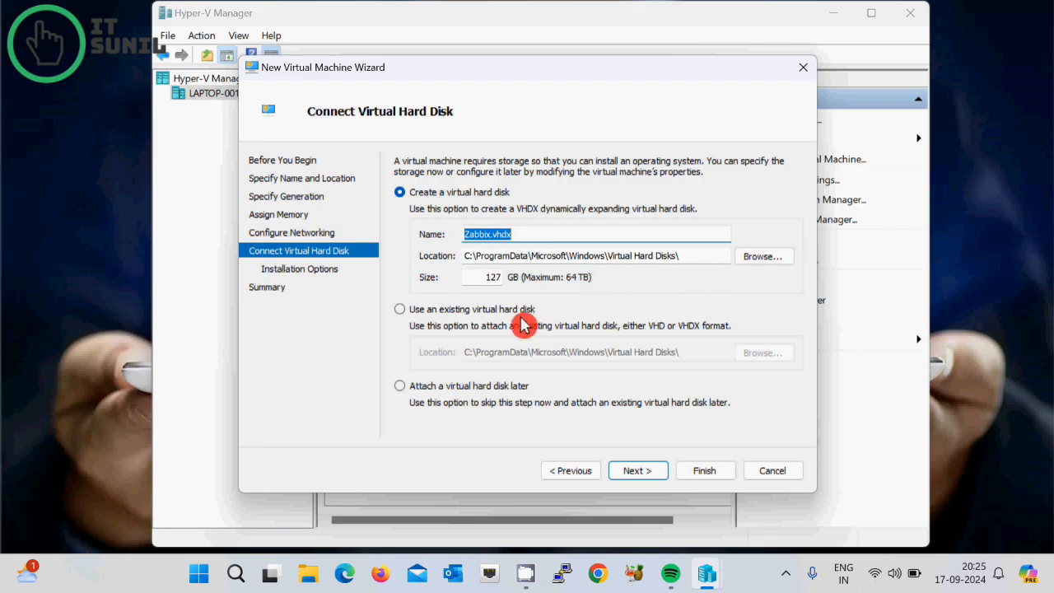
Step: Attach the existing Downloads zabbix_appliance-7.0.3.vhd disk and finish creating the VM
left_click(399, 311)
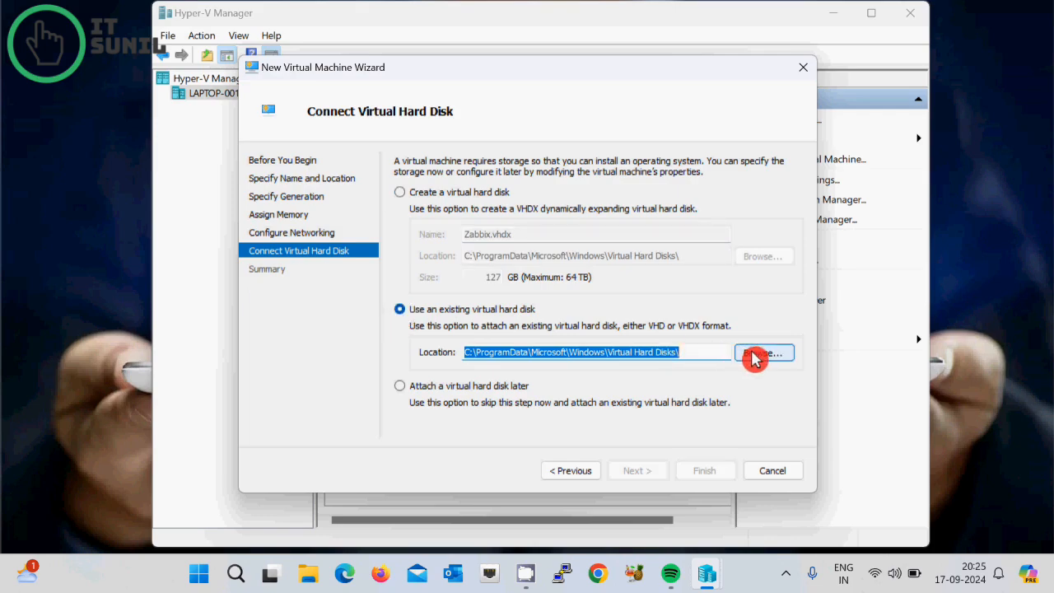
left_click(754, 354)
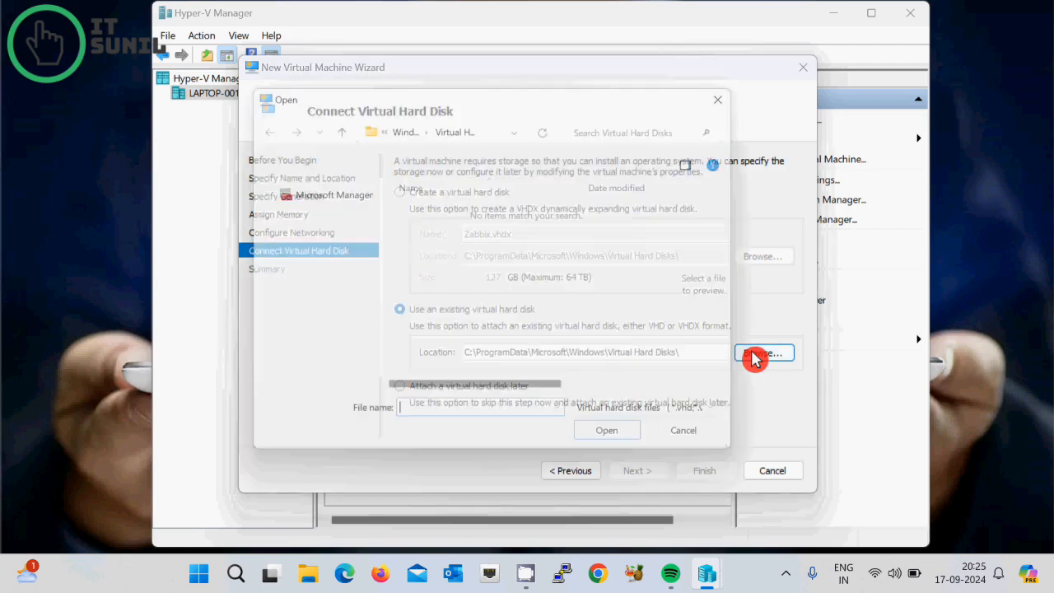
left_click_drag(370, 328, 372, 296)
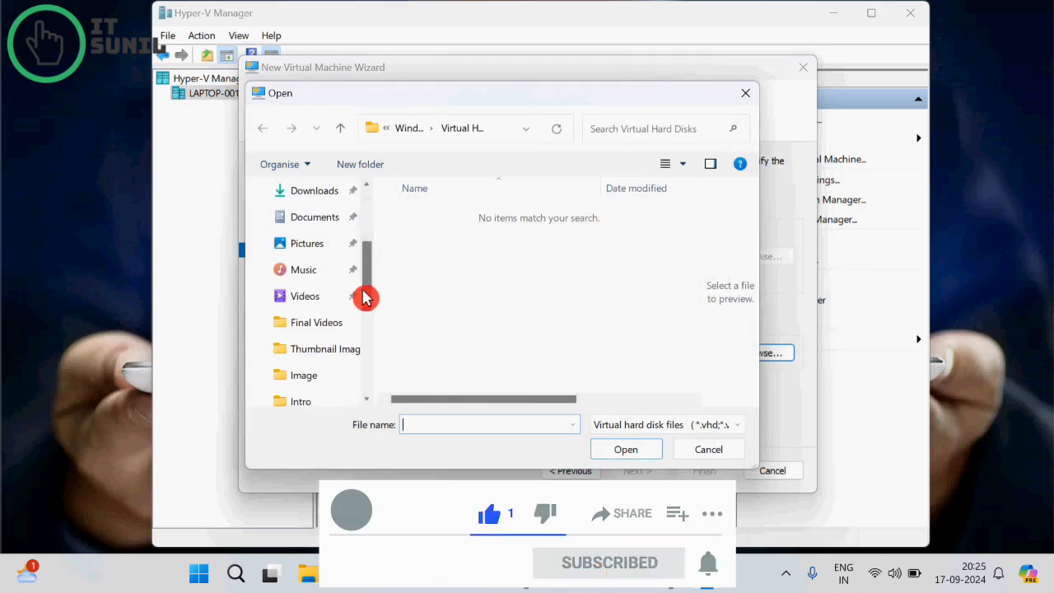
left_click(312, 200)
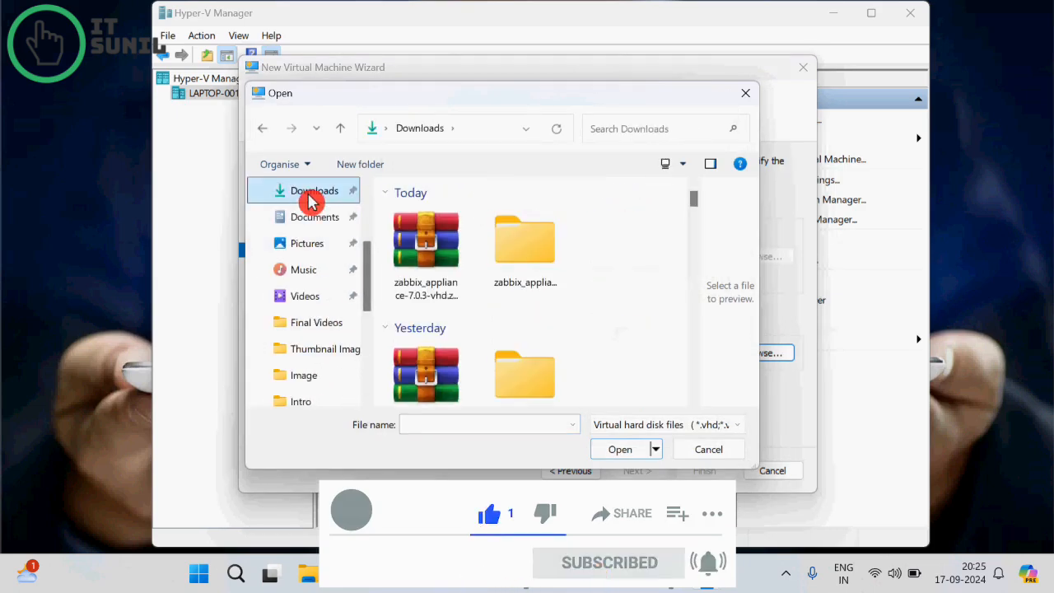
double_click(529, 254)
double_click(463, 244)
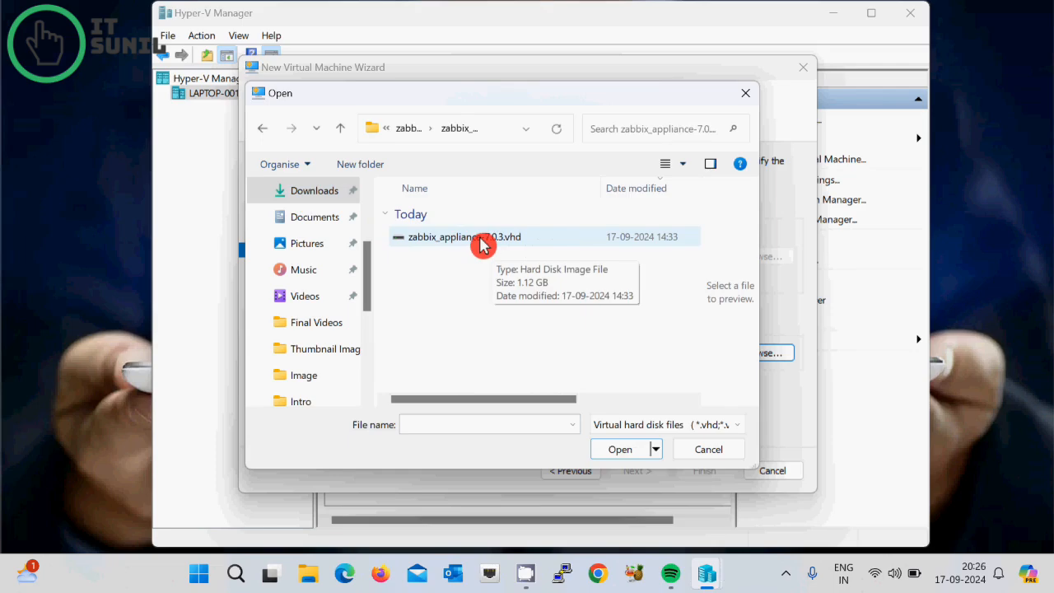
double_click(482, 242)
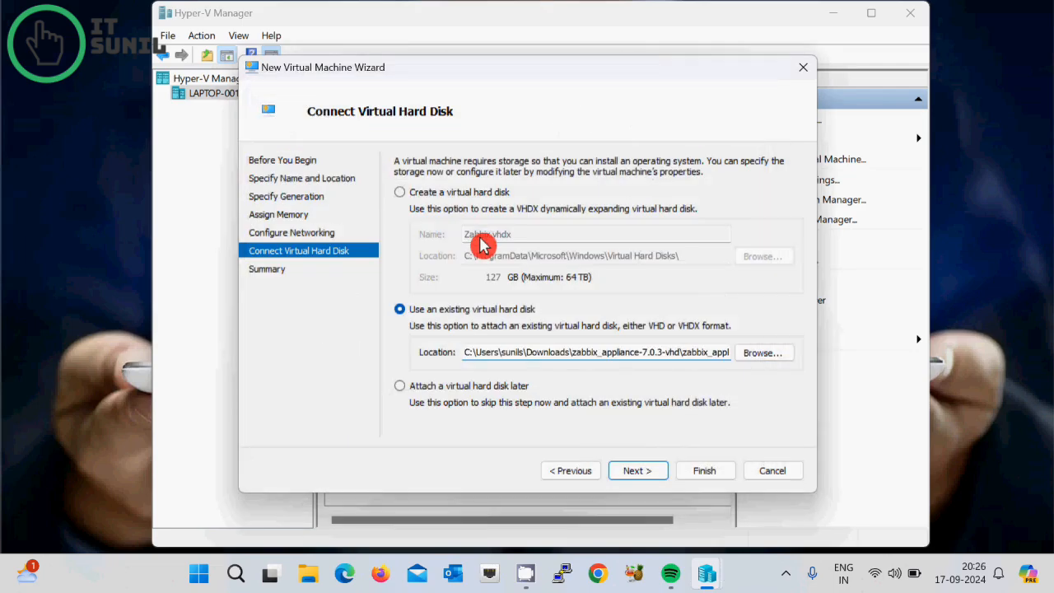
left_click(634, 472)
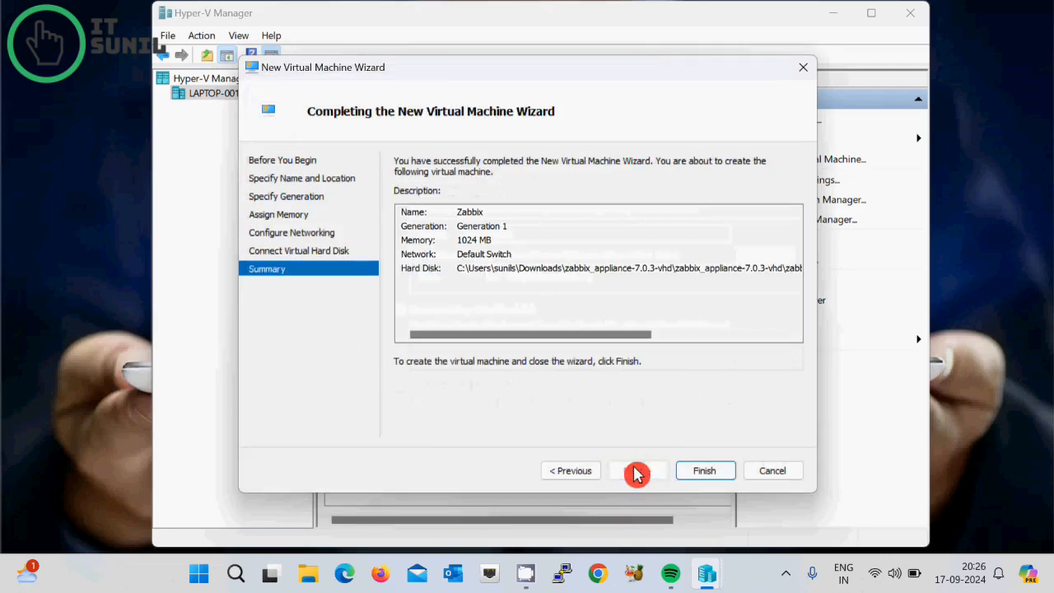
left_click(712, 476)
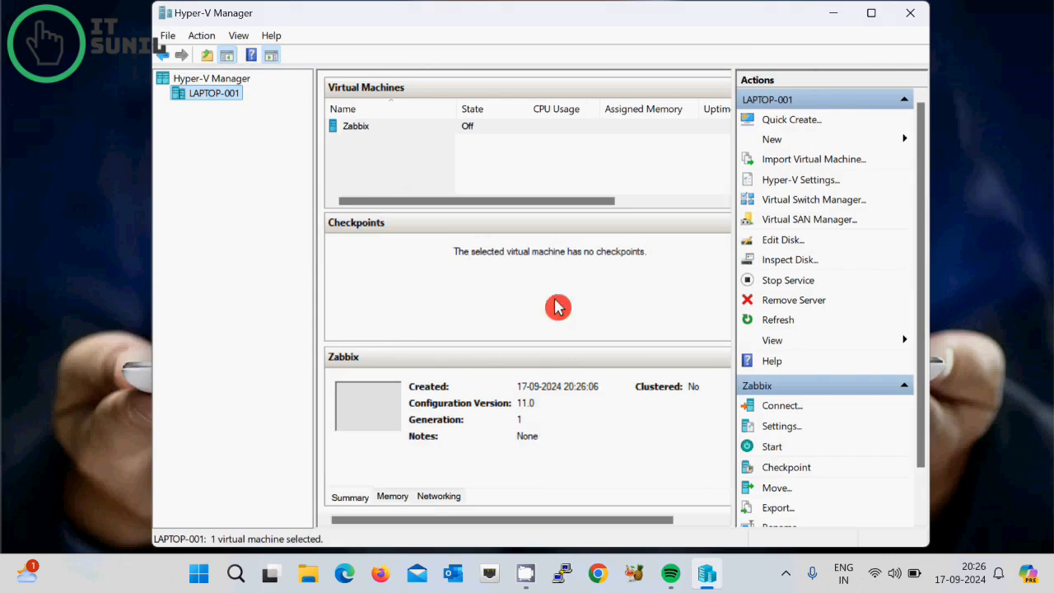
Step: Connect to the Zabbix VM, power it on, and log in as root
left_click(344, 128)
double_click(345, 129)
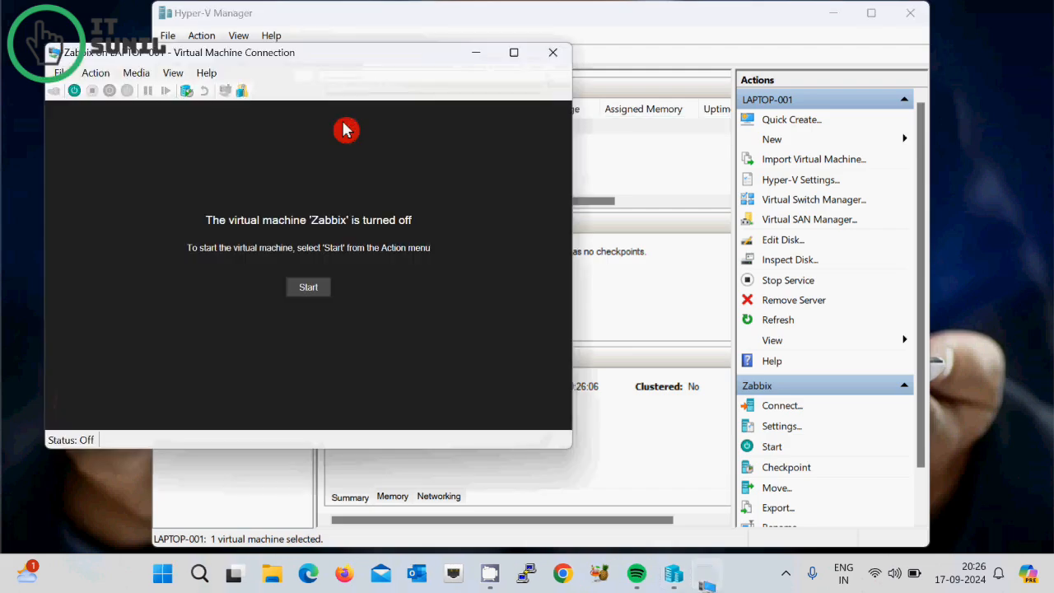
left_click(75, 92)
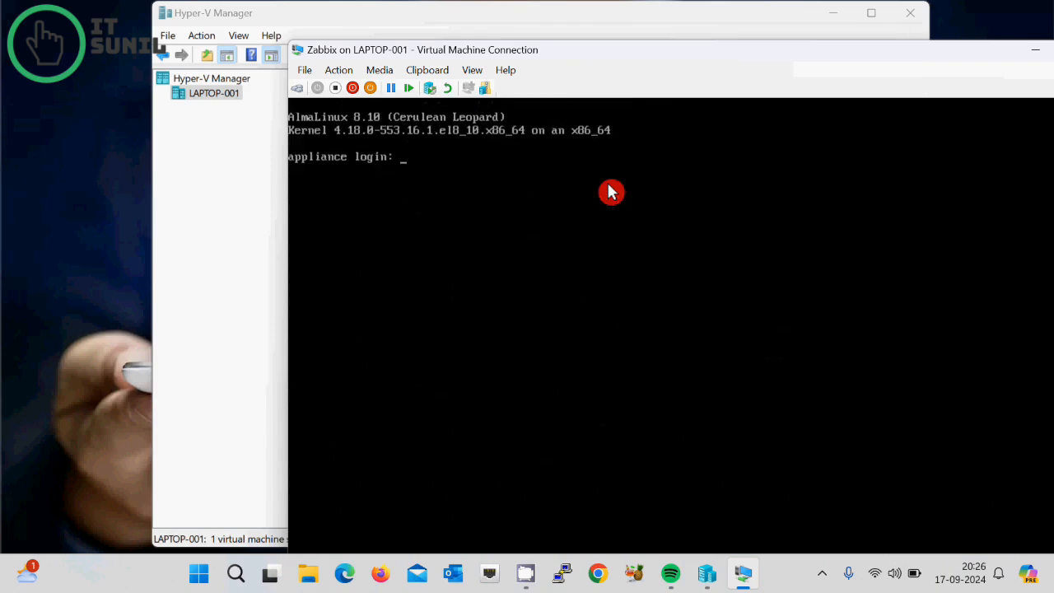
type("root")
key("Return")
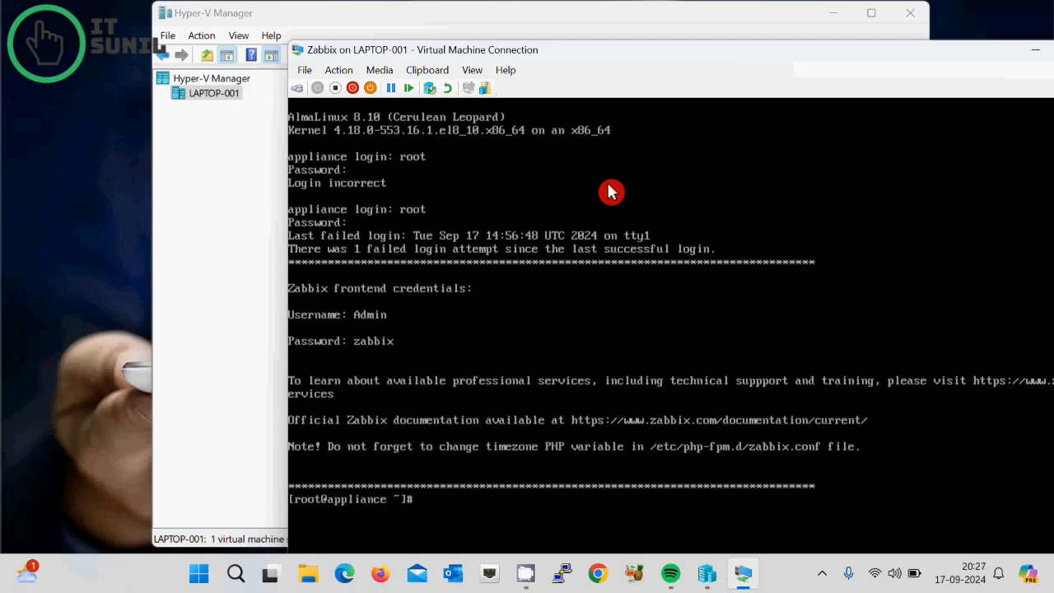
key("Return")
key("Return")
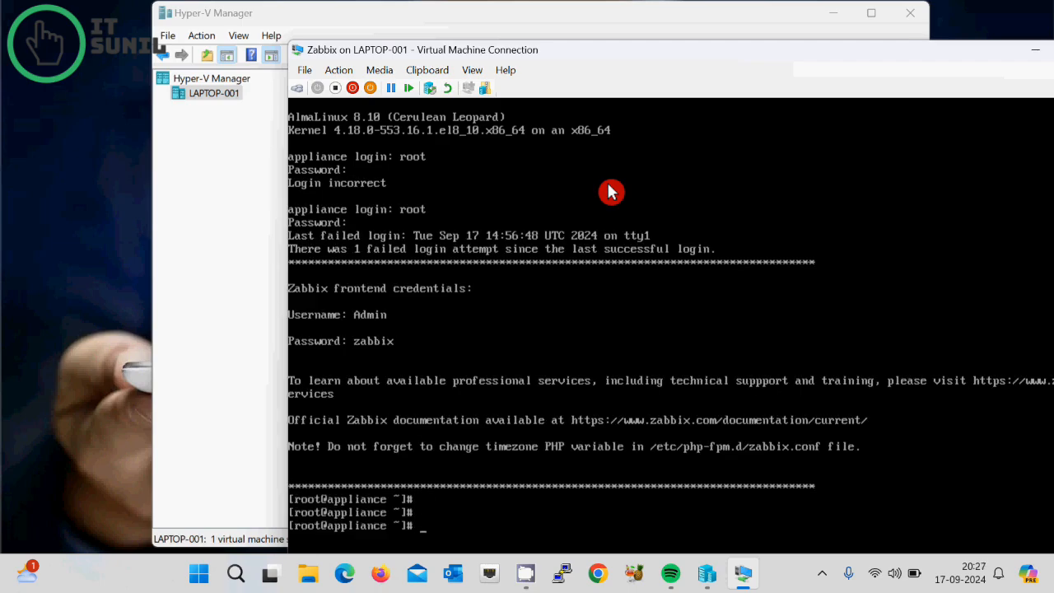